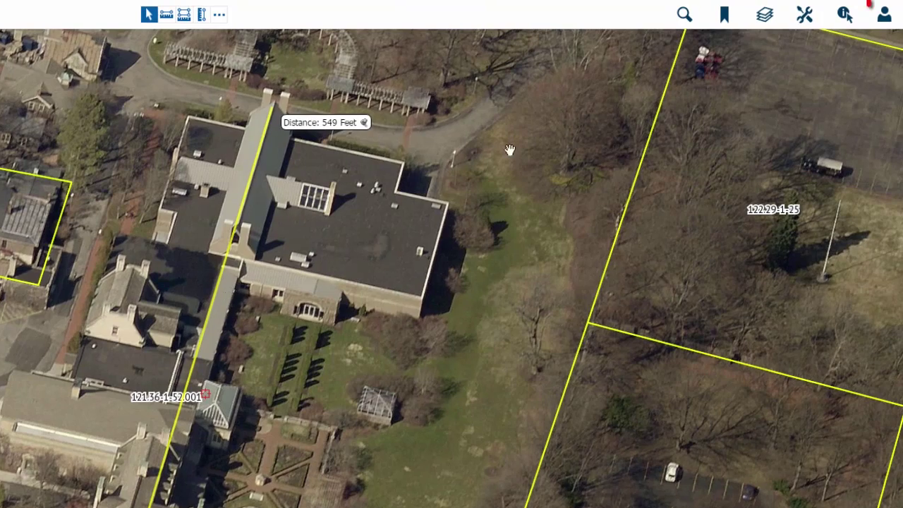
Step: Review the account Preferences down to the Export Image options, save them, and close the Account panel
click(890, 21)
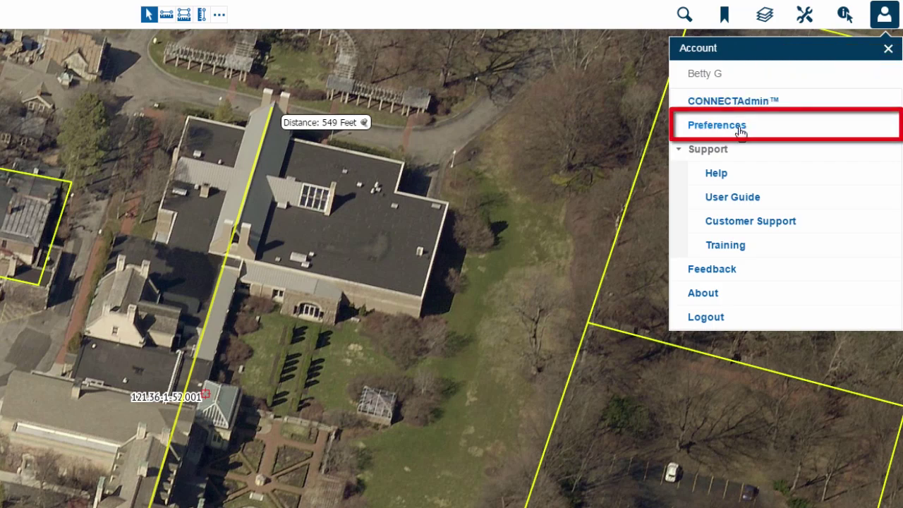
click(740, 127)
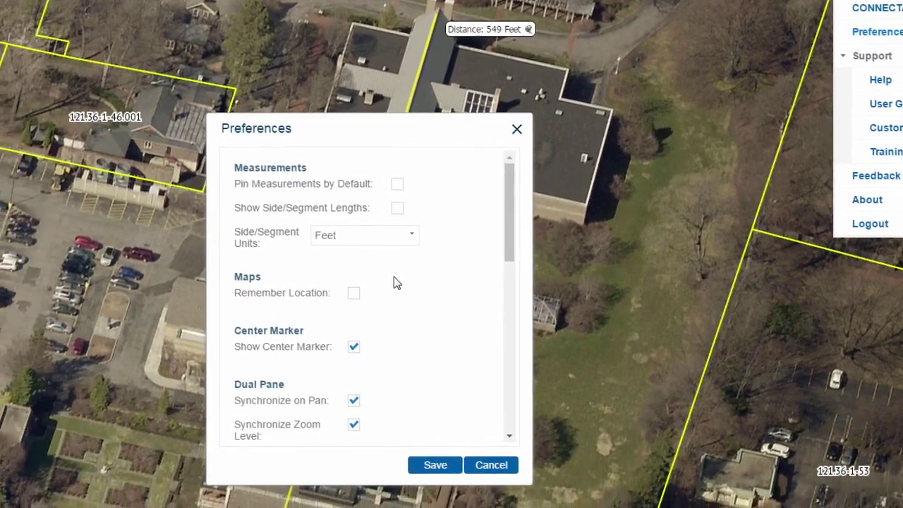
scroll(295, 336, down, 3)
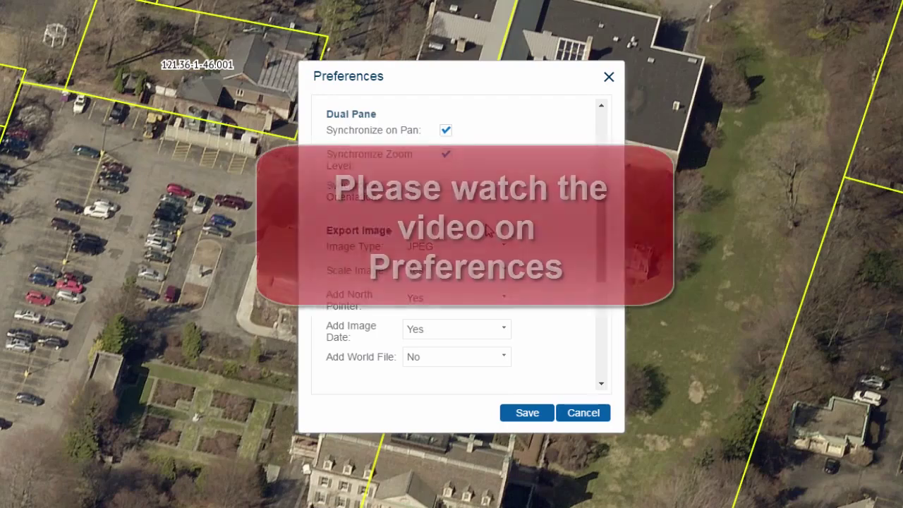
scroll(489, 231, down, 1)
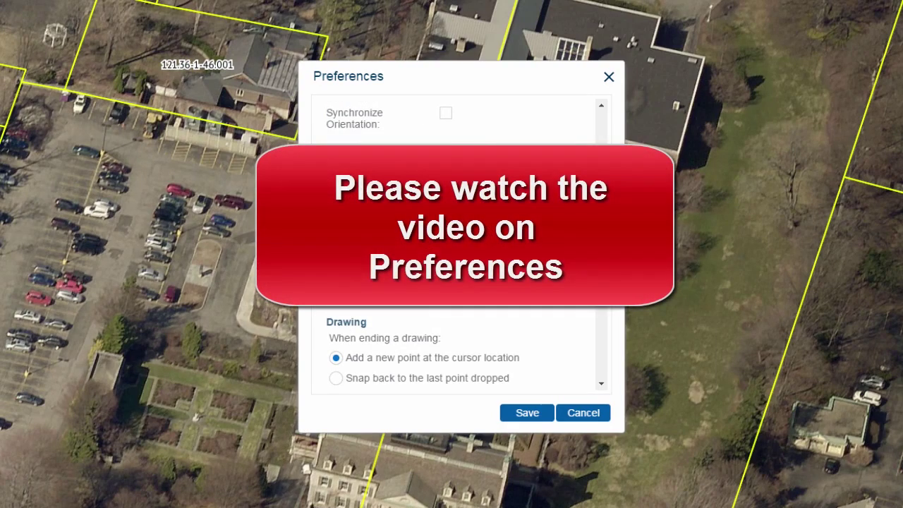
click(540, 416)
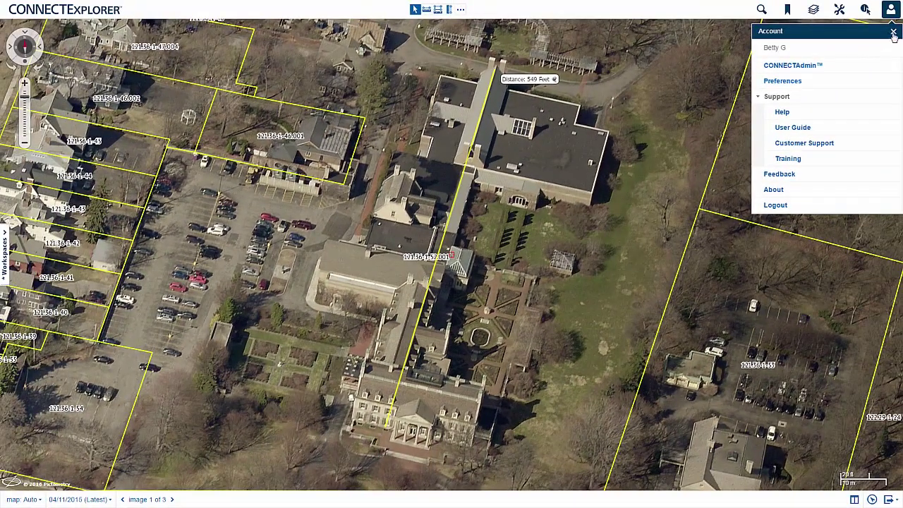
click(893, 33)
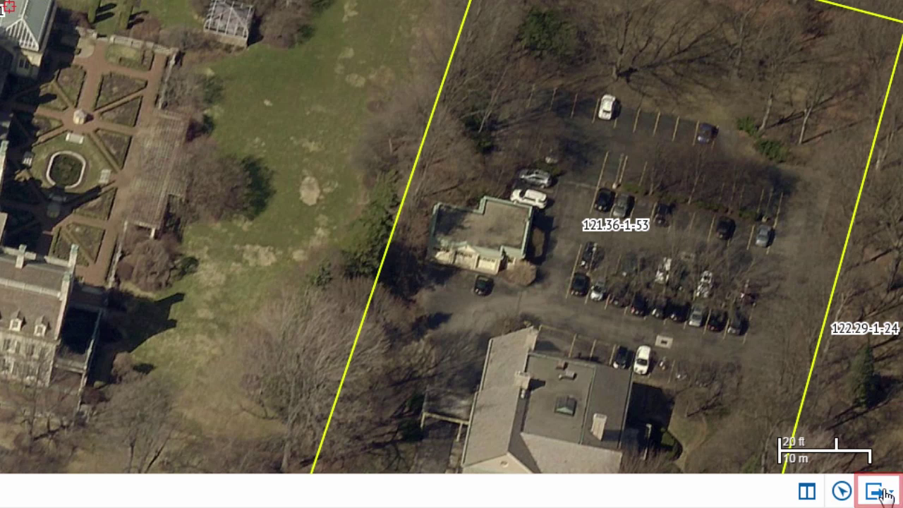
Step: Export the visible map area as a JPEG and bring up the downloaded file's options
click(886, 494)
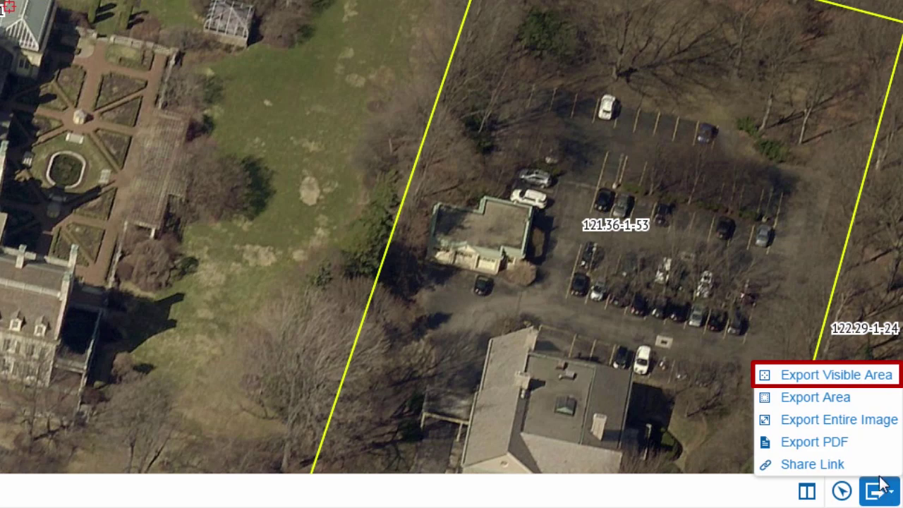
click(846, 380)
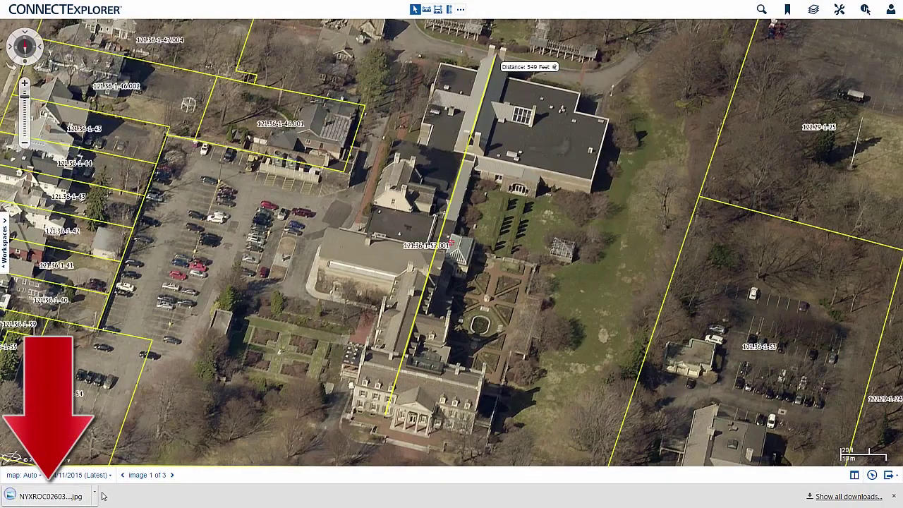
click(94, 496)
Step: Open the exported image in Windows Photo Viewer and save a copy named 'eastman house'
click(117, 428)
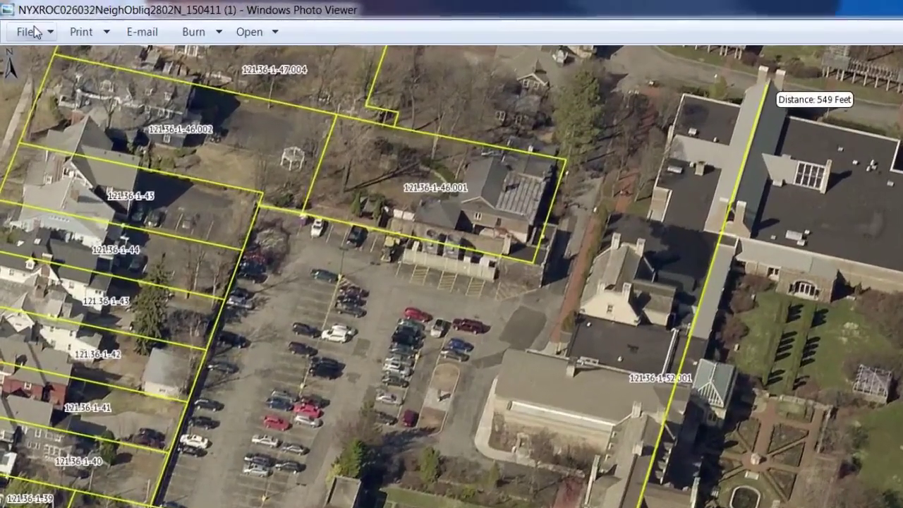
click(15, 19)
click(51, 71)
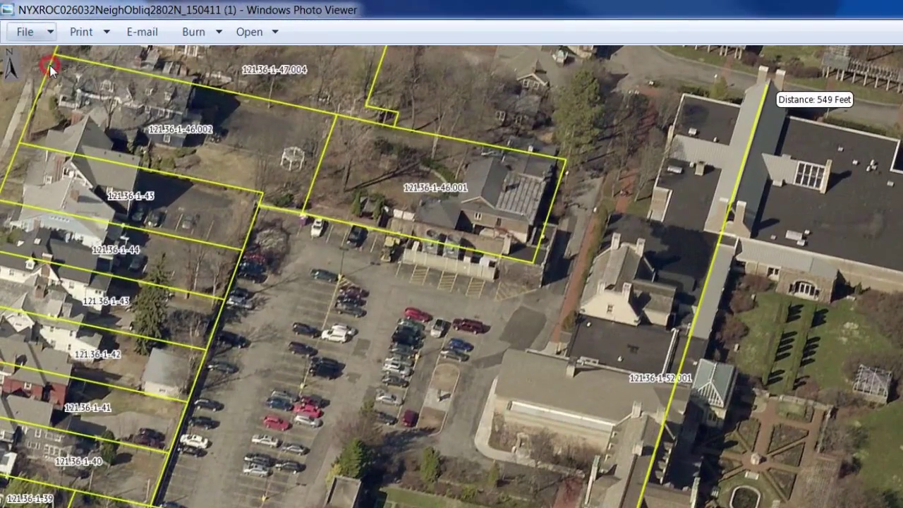
text(eastman)
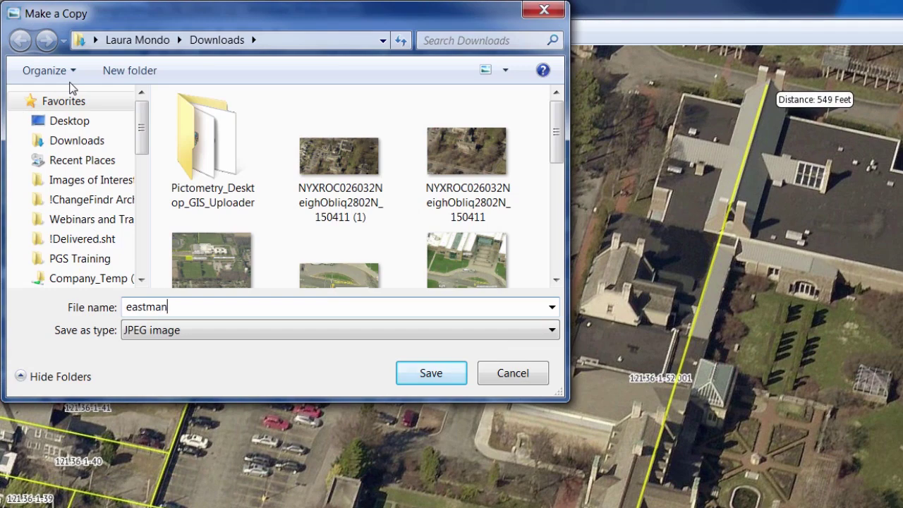
text( house)
key(Return)
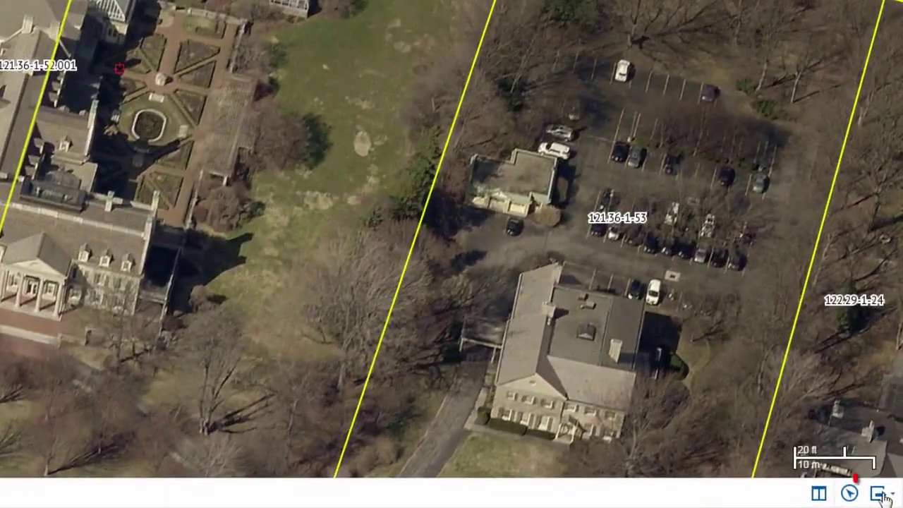
Step: Export a rectangle from the upper-left corner to just below the main building as an image
click(884, 496)
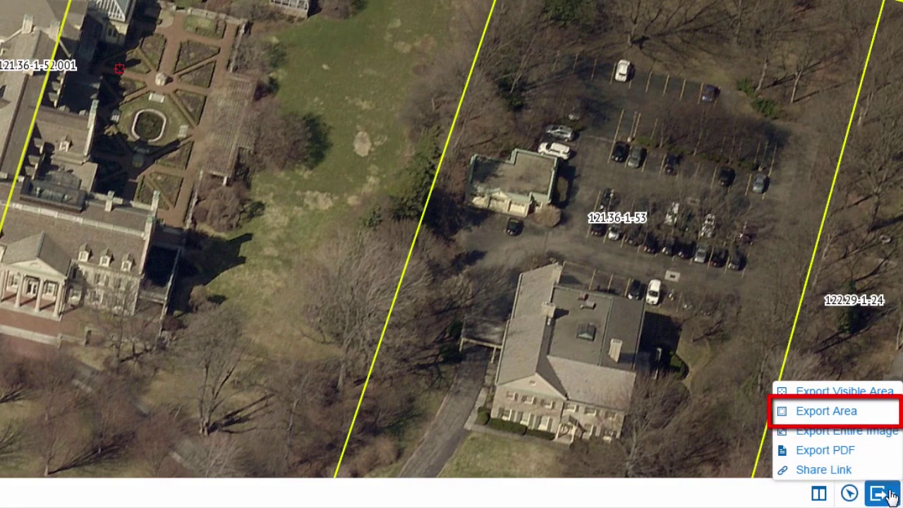
click(856, 421)
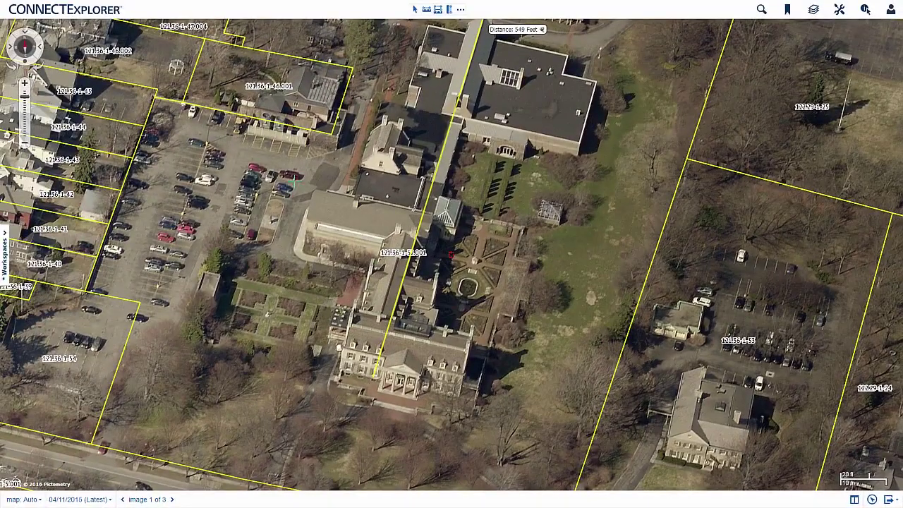
click(296, 163)
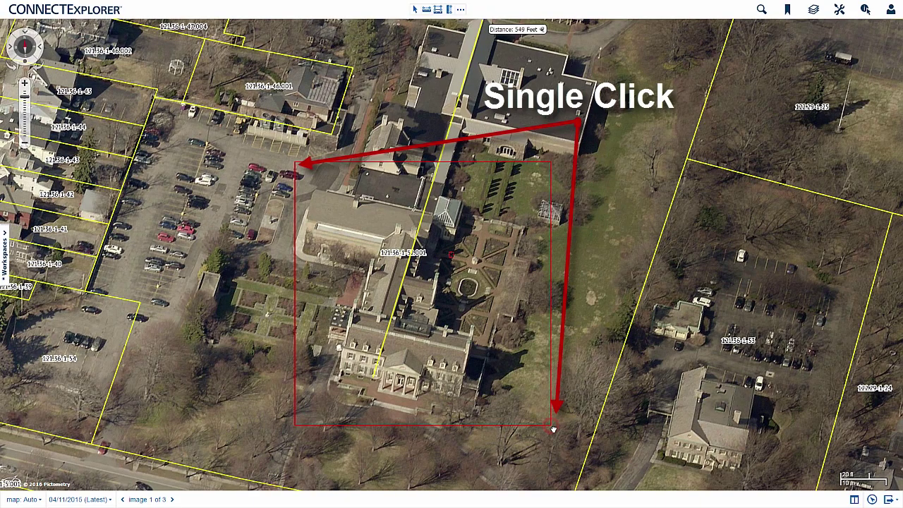
click(553, 429)
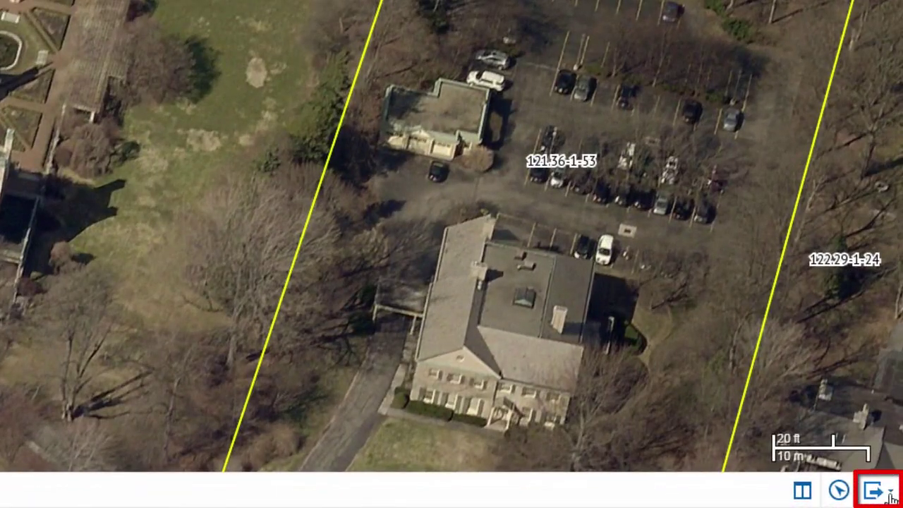
Step: Export the entire aerial photograph as a JPG and open the downloaded file
click(875, 491)
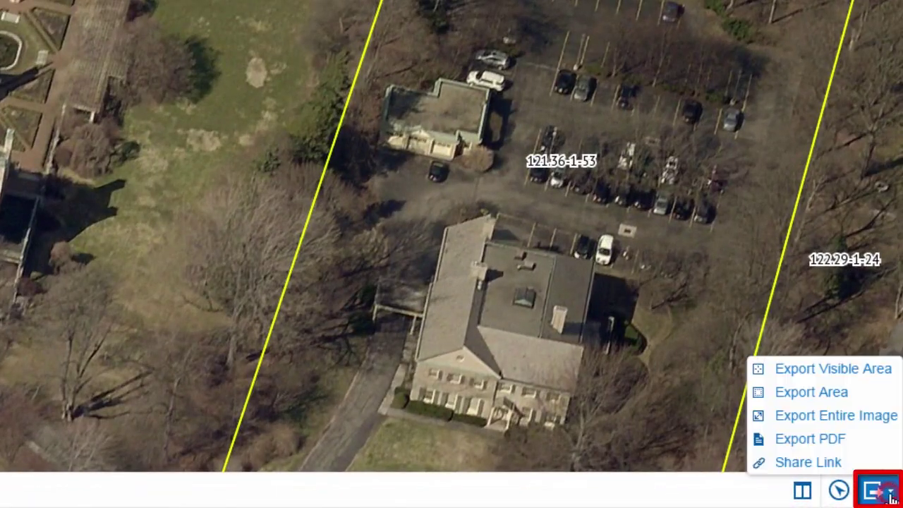
click(867, 419)
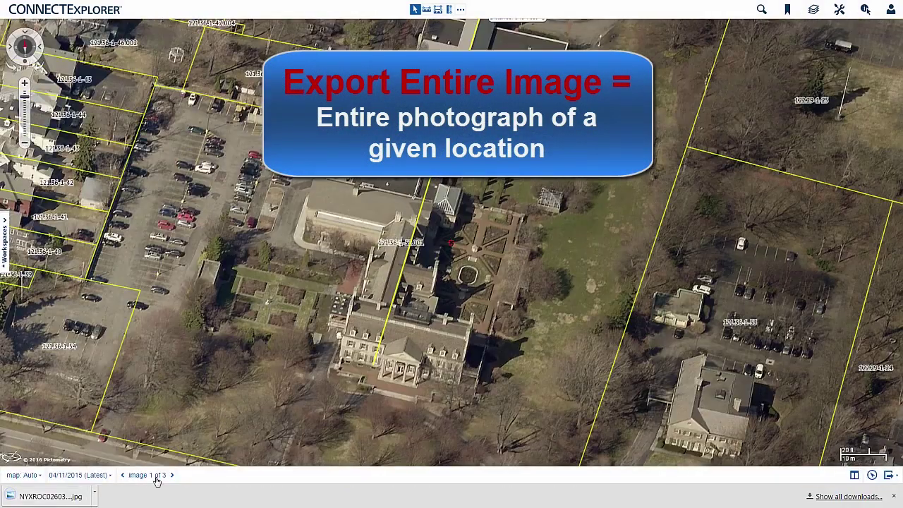
click(62, 498)
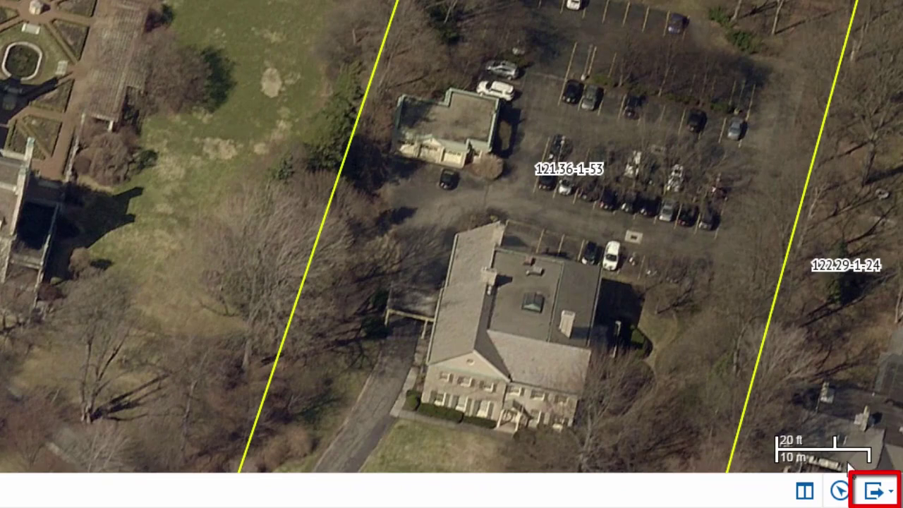
Step: Export the view as a PDF titled 'eastman', then fit the page and maximize the PDF window
click(876, 494)
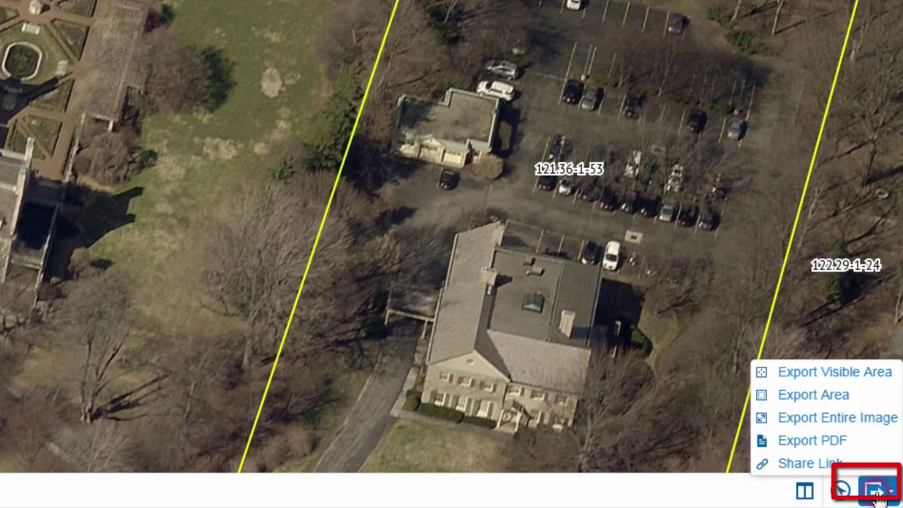
click(860, 449)
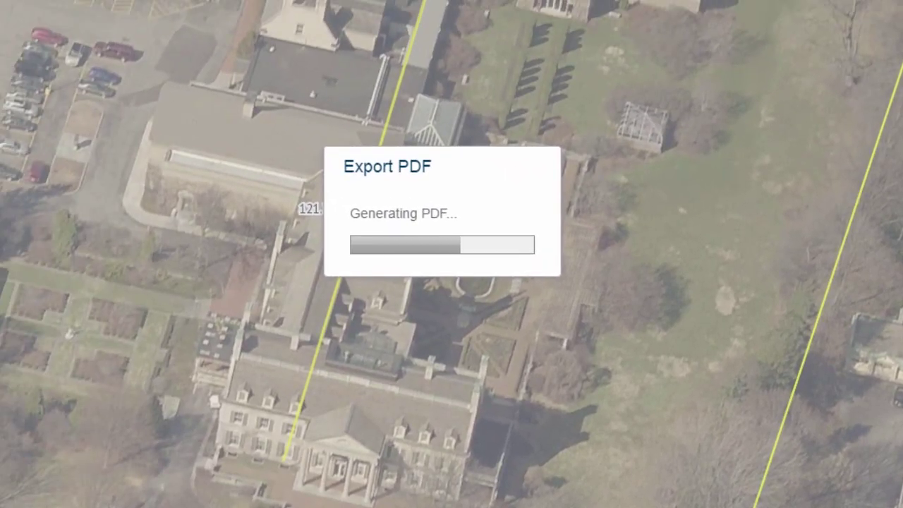
text(astman)
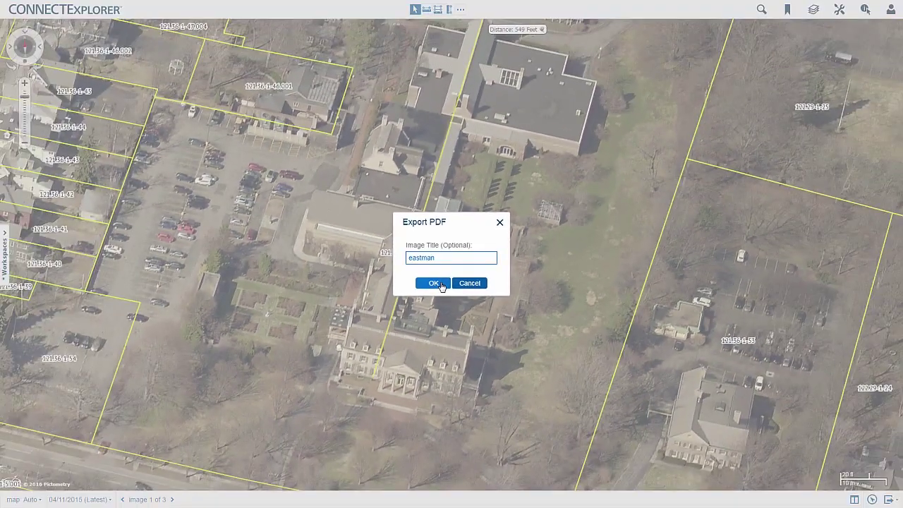
click(434, 283)
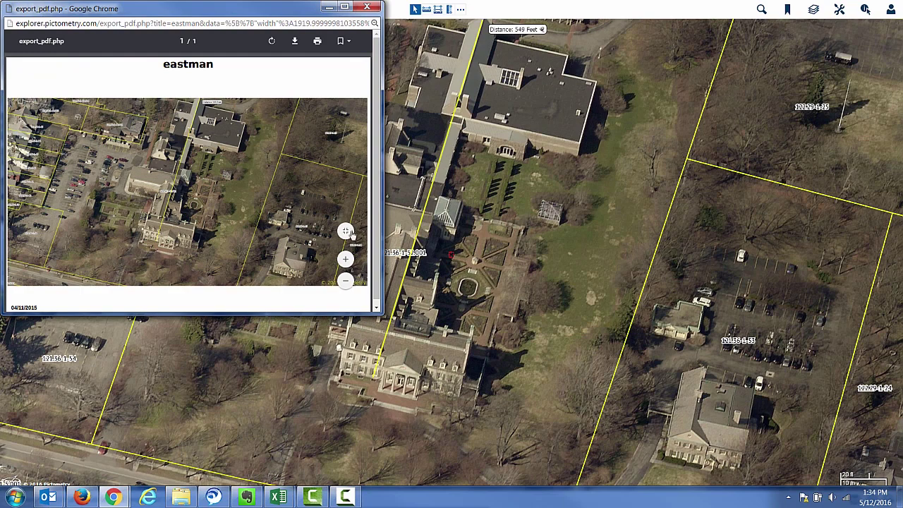
click(347, 231)
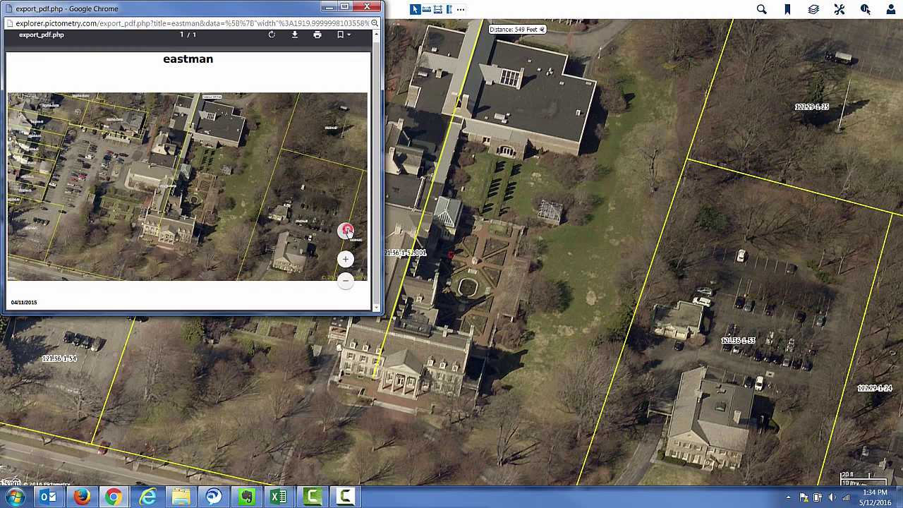
click(345, 7)
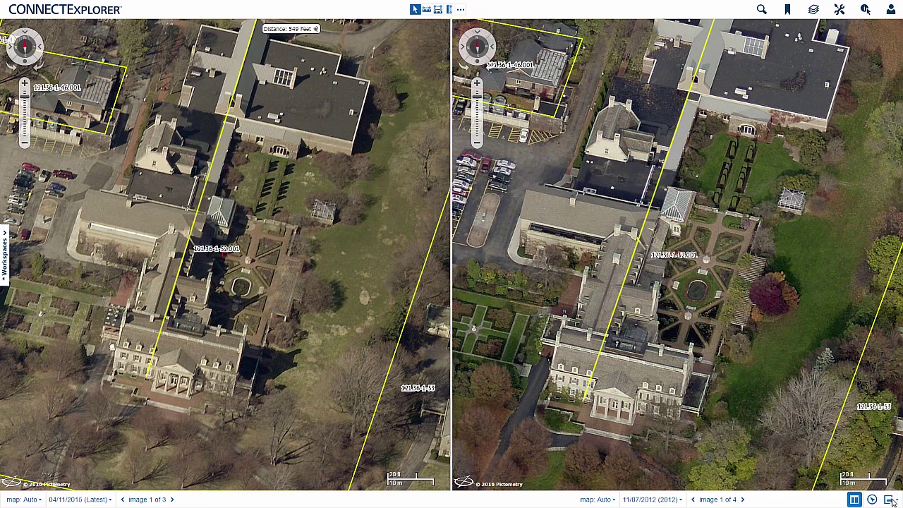
Step: Export the visible area of both split-view panes as a zip of two JPEGs
click(889, 499)
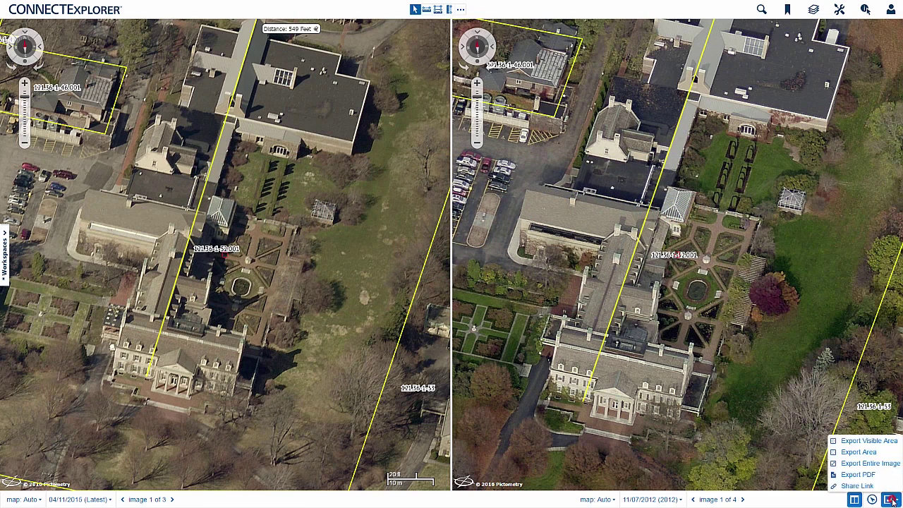
click(877, 441)
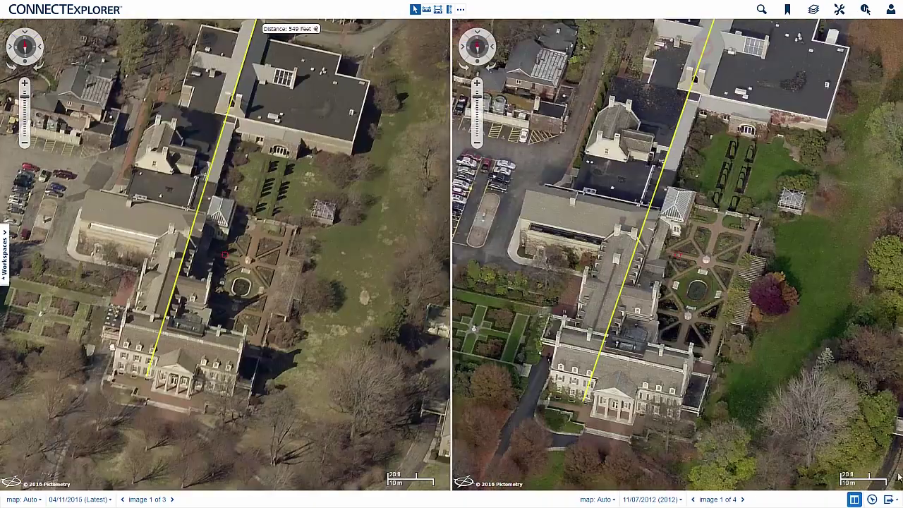
click(893, 499)
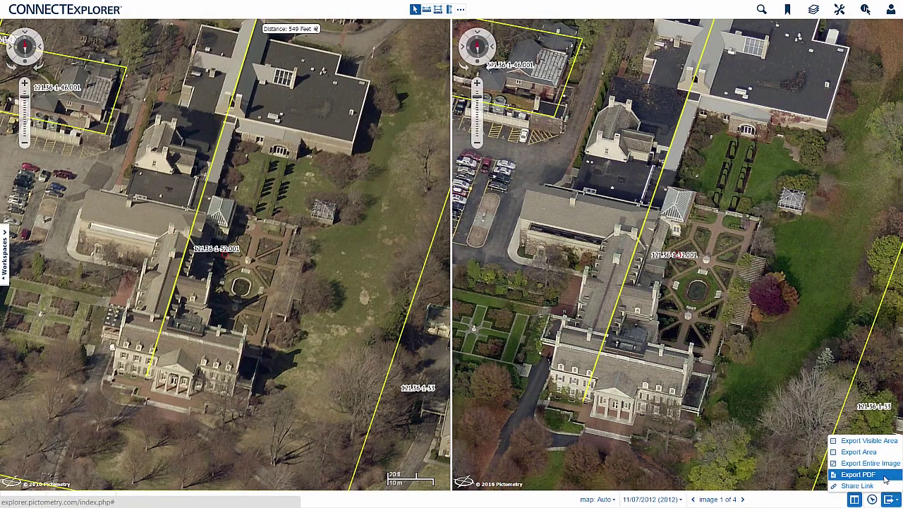
Step: Export the side-by-side panes as a PDF with no title and maximize its window
click(885, 479)
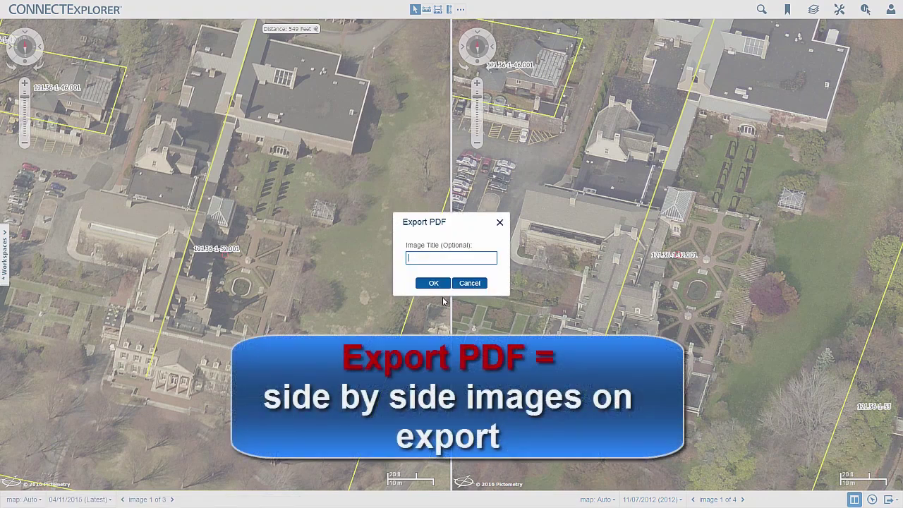
click(433, 283)
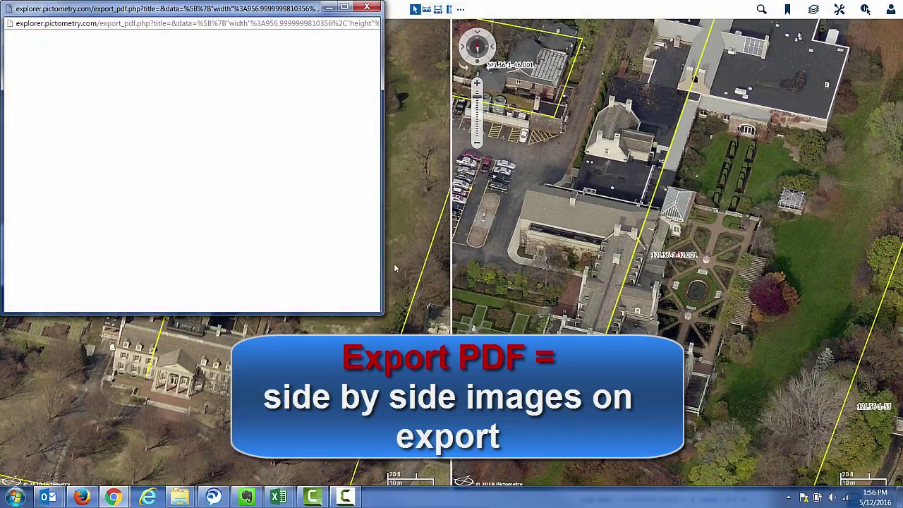
click(344, 6)
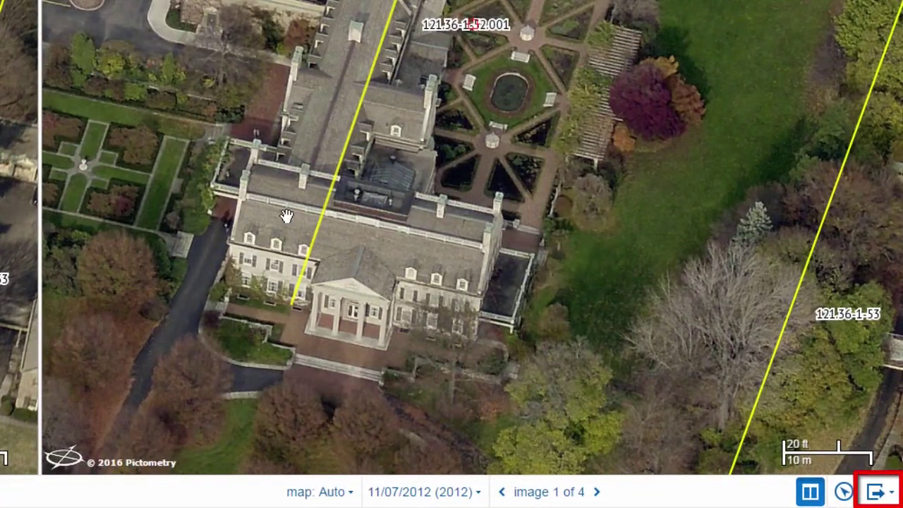
Step: Share the location link by e-mail, entering the recipient's e-mail address, and send it
click(877, 492)
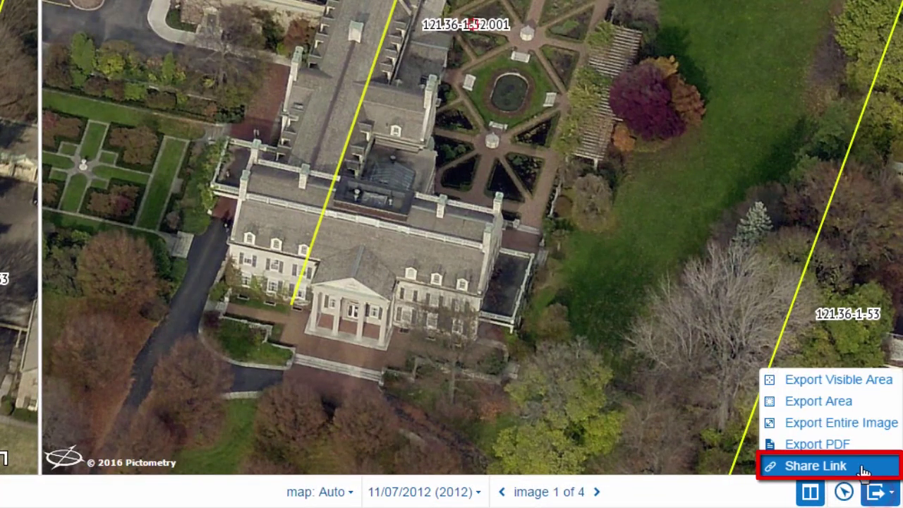
click(861, 467)
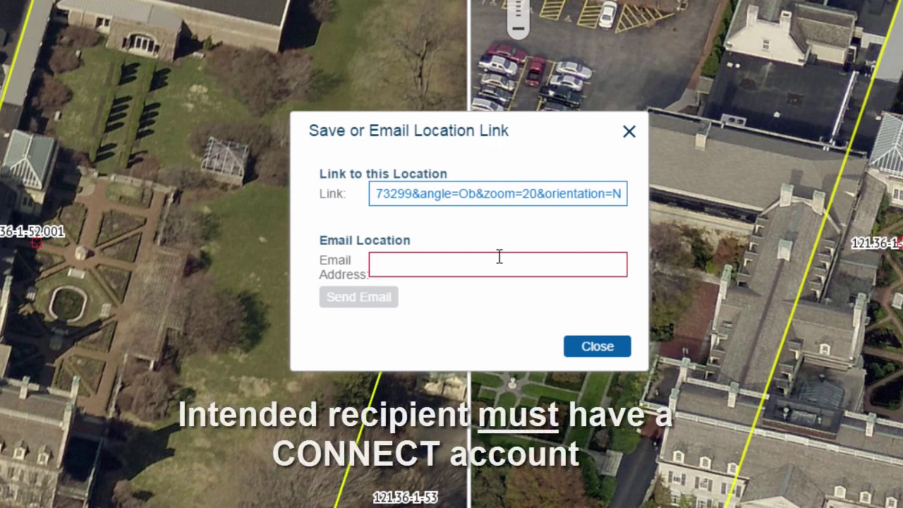
click(499, 256)
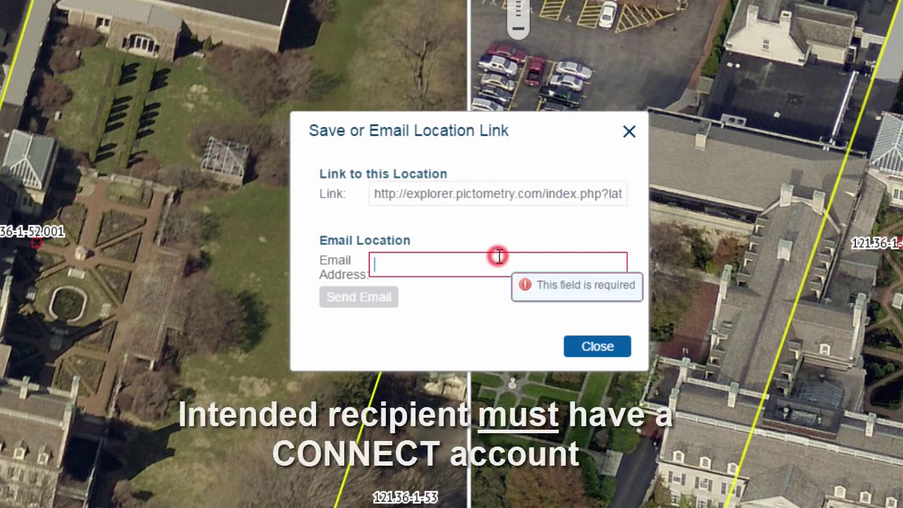
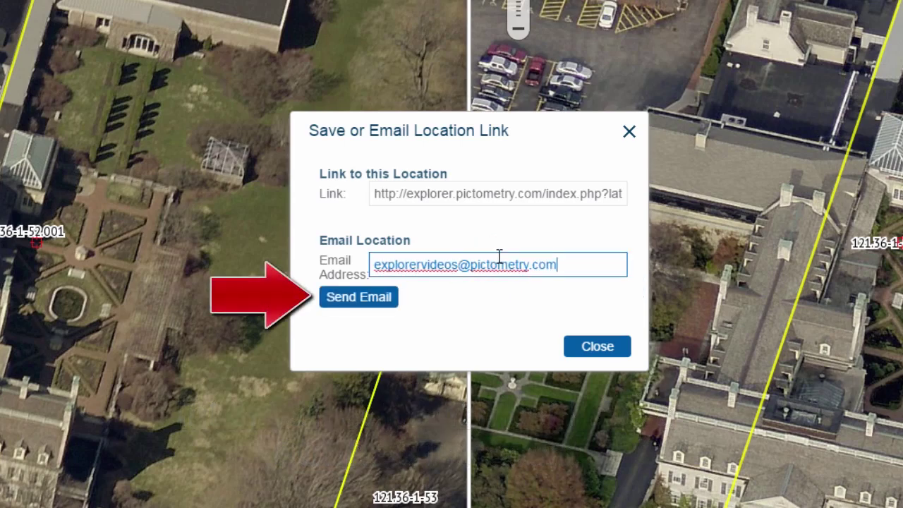
click(356, 297)
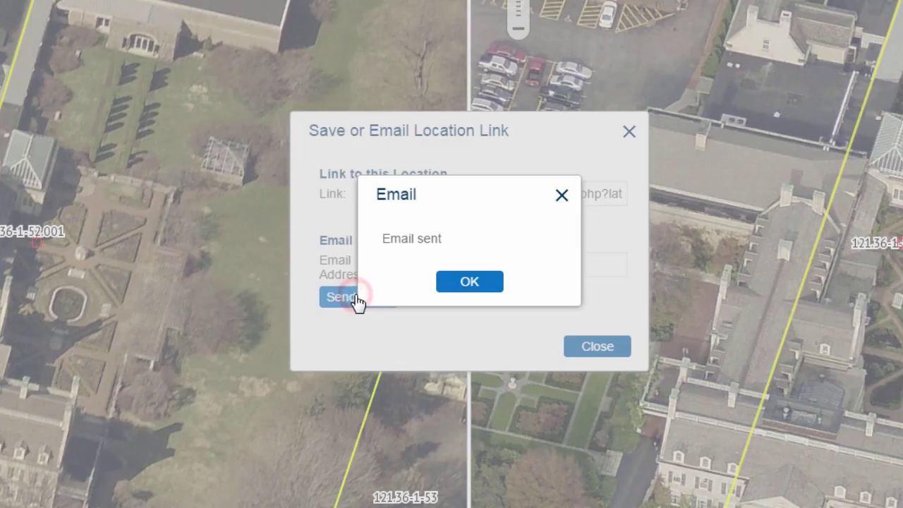